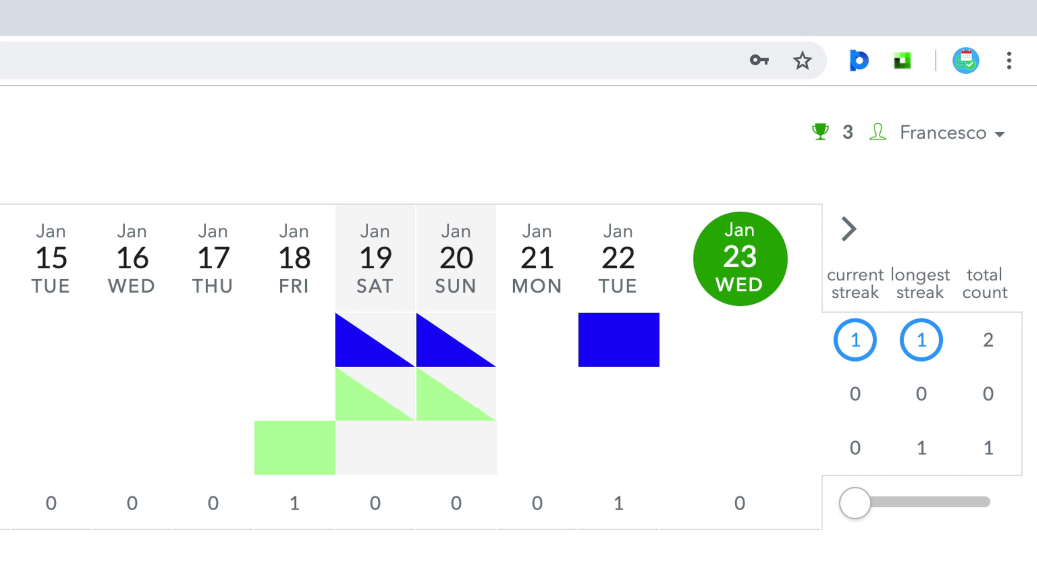
Check off the Journal habit for Jan 18, Jan 19 and Jan 21, raising trophies to 5.
{"action": "mouse_move", "coordinate": [298, 470]}
{"action": "left_click", "coordinate": [319, 461]}
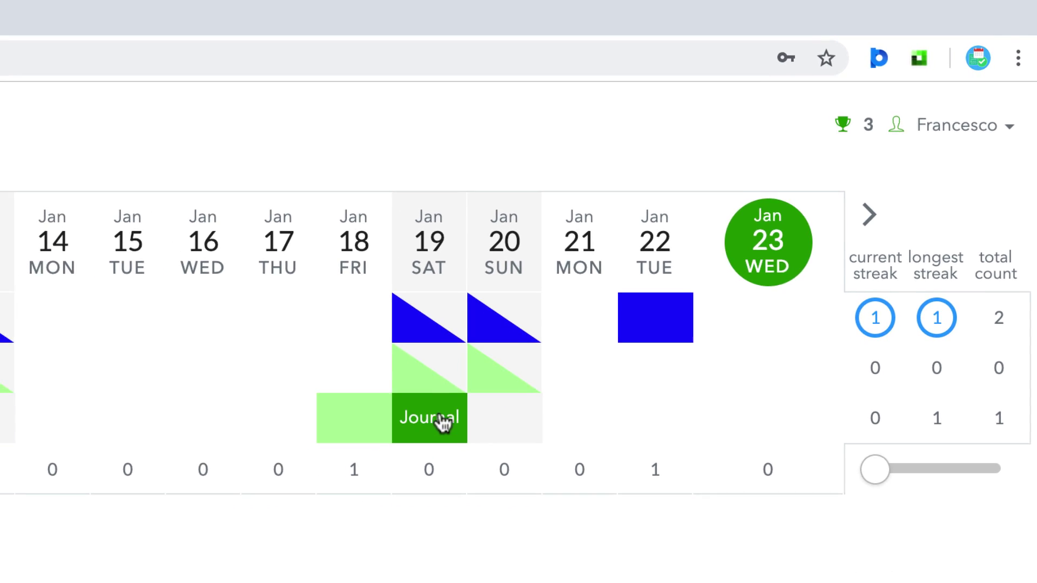
{"action": "left_click", "coordinate": [440, 421]}
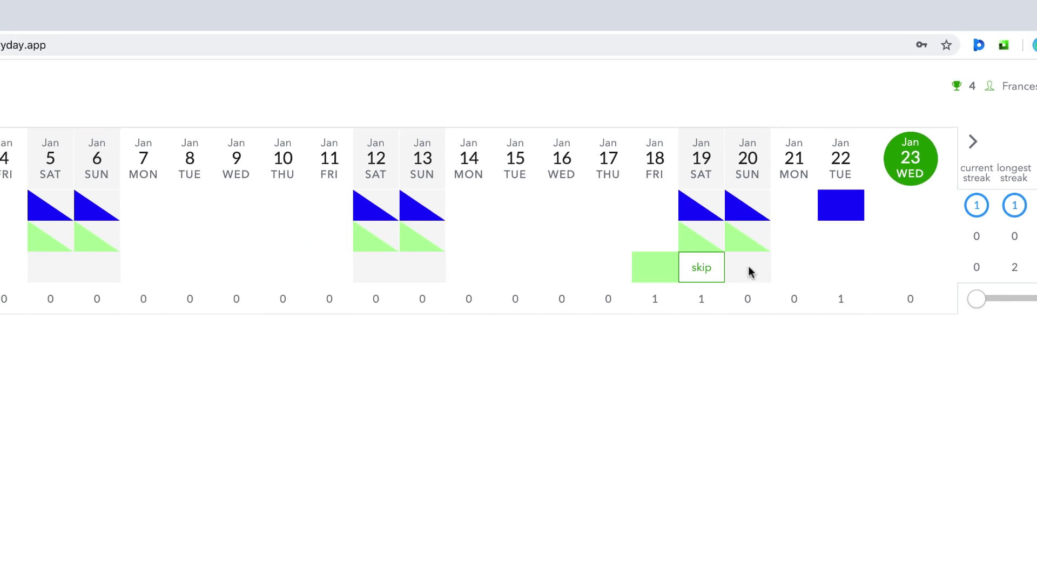
{"action": "mouse_move", "coordinate": [802, 281]}
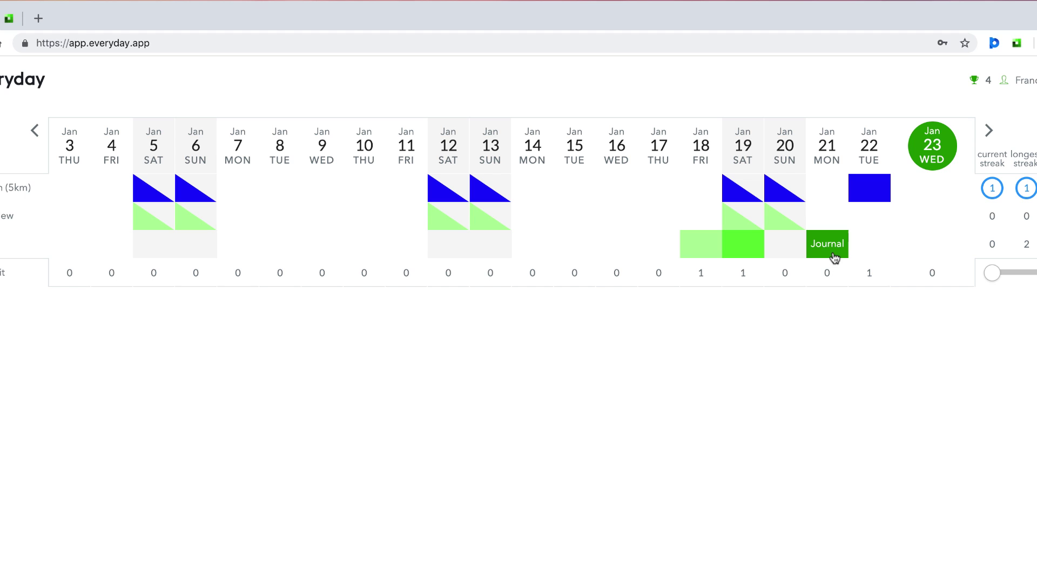
{"action": "left_click", "coordinate": [836, 255]}
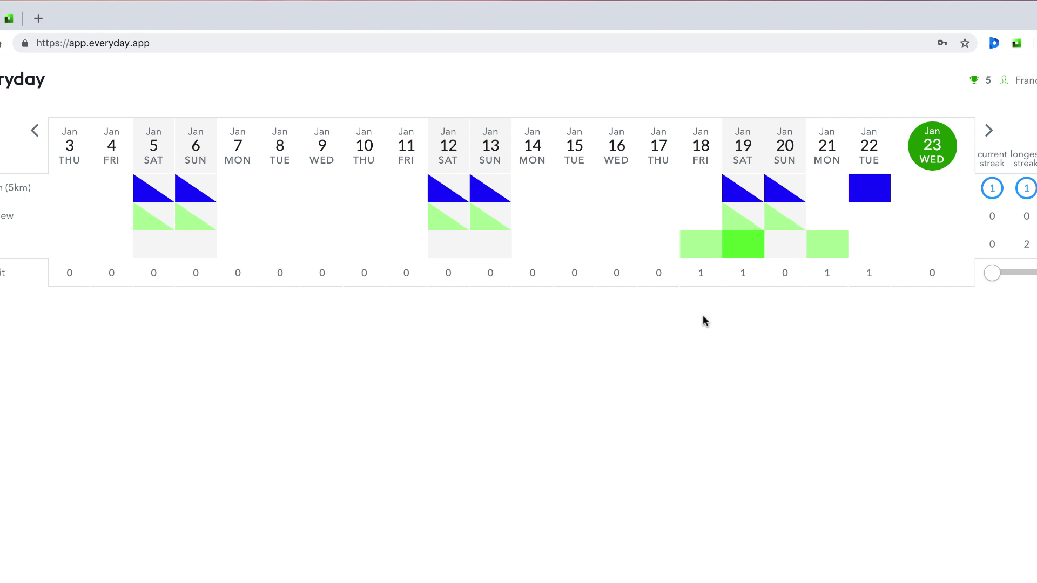
Open a new Chrome tab showing the Everyday grid with Go for a run (5km) and Weekly review.
{"action": "mouse_move", "coordinate": [816, 238]}
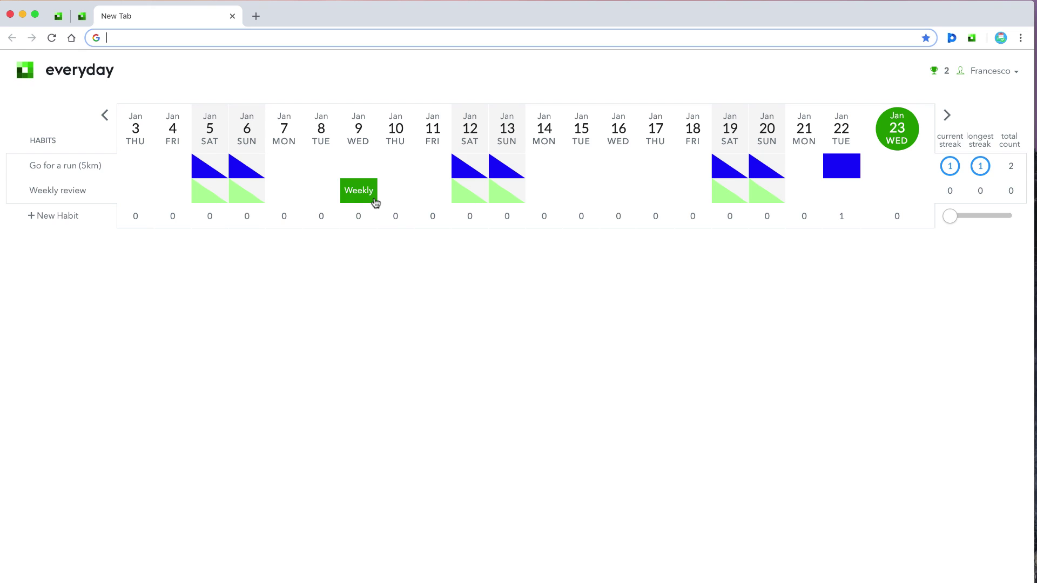
Close the New Tab and switch back to the app.everyday.app tab with the habit grid.
{"action": "left_click", "coordinate": [233, 17]}
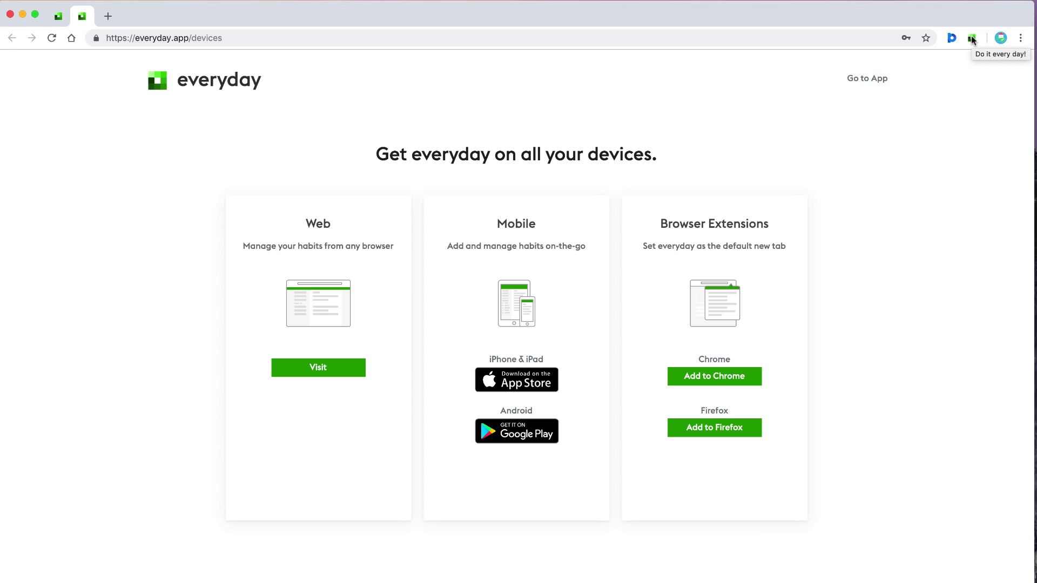
{"action": "left_click", "coordinate": [60, 16]}
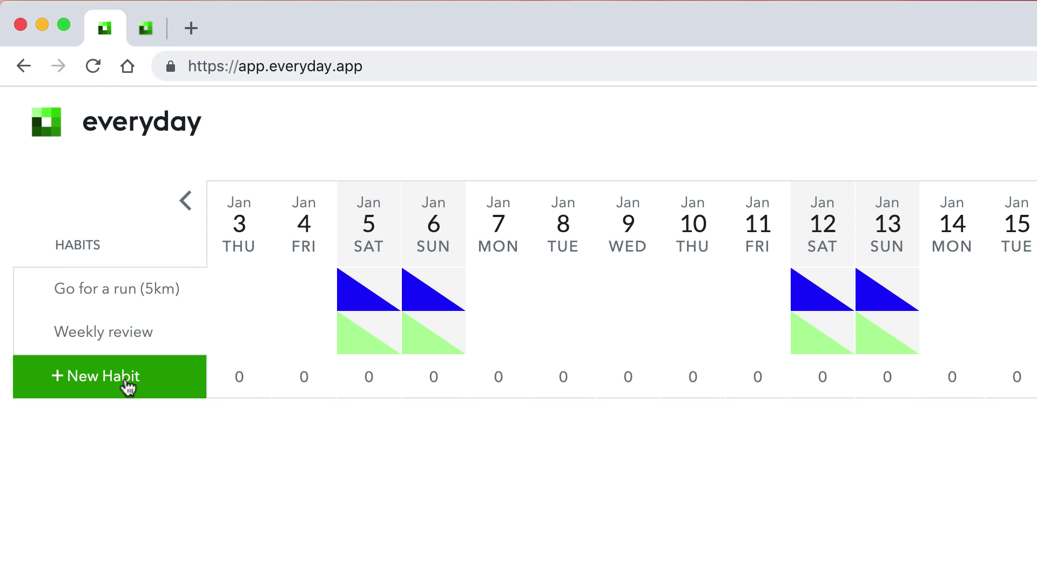
Create a new habit named 'Journal', expanding its advanced options before adding it.
{"action": "left_click", "coordinate": [128, 387]}
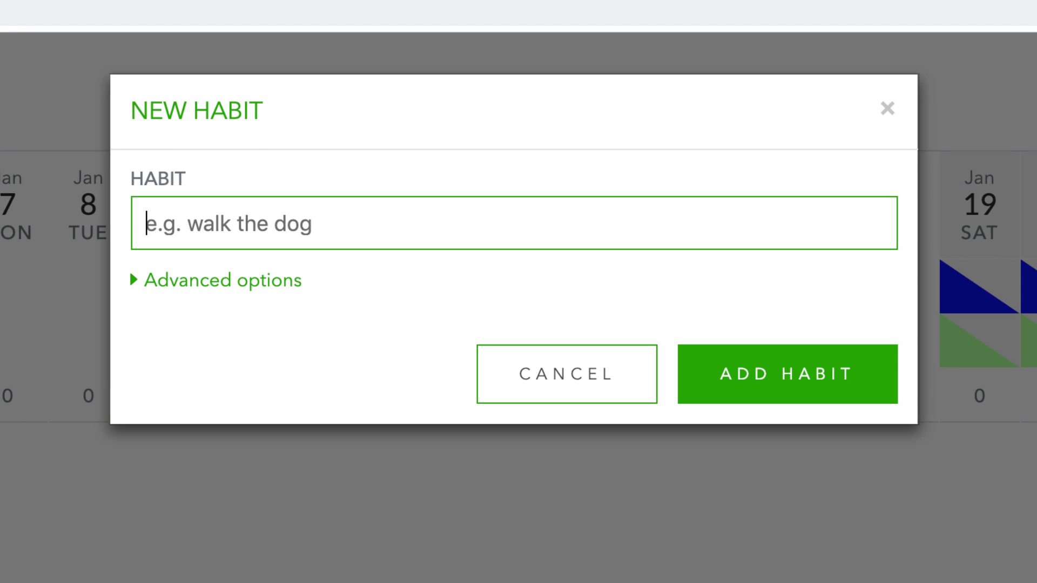
{"action": "type", "text": "Jou"}
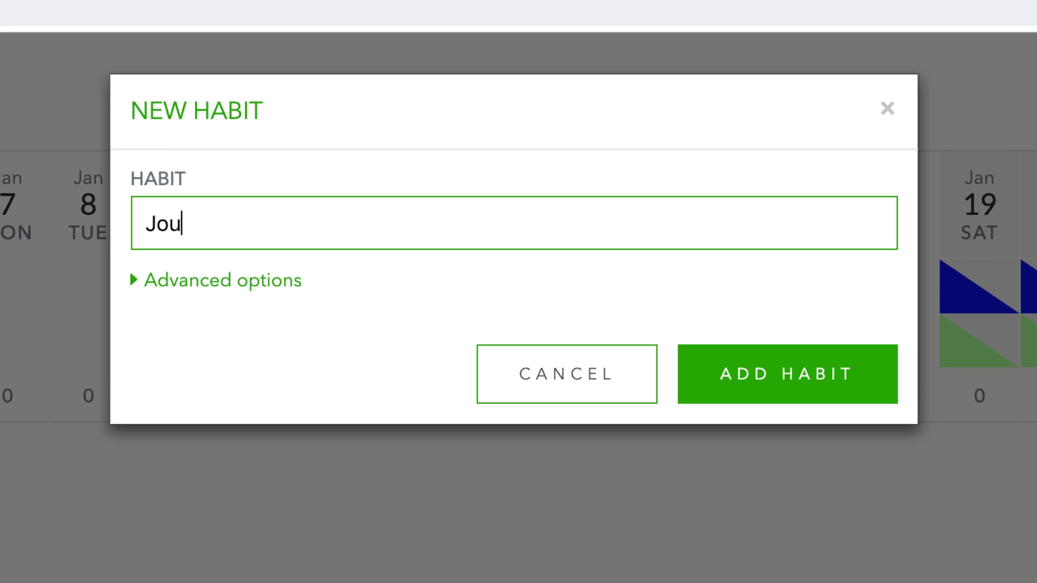
{"action": "type", "text": "rnal"}
{"action": "left_click", "coordinate": [135, 286]}
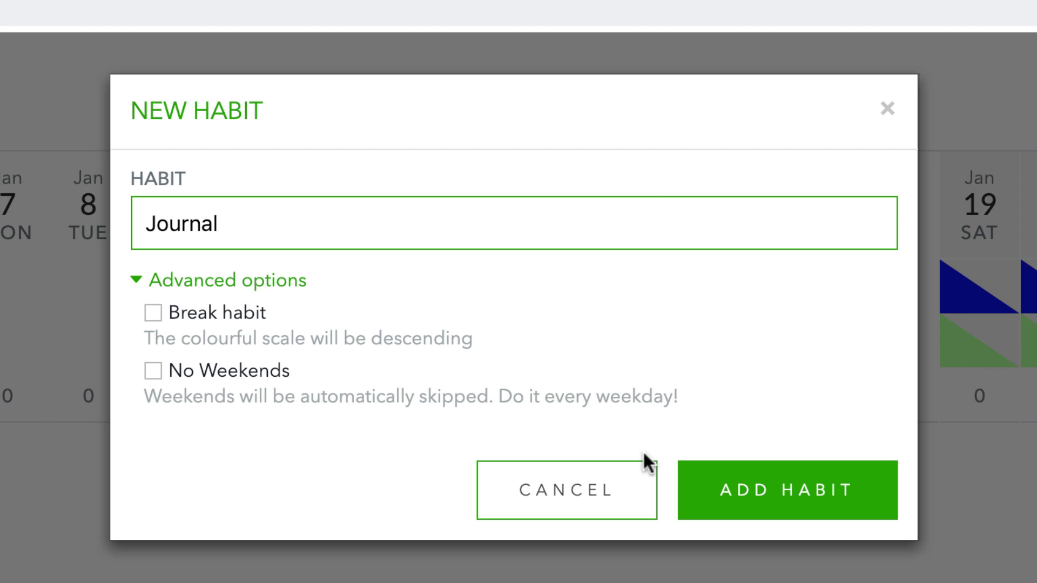
{"action": "left_click", "coordinate": [747, 494]}
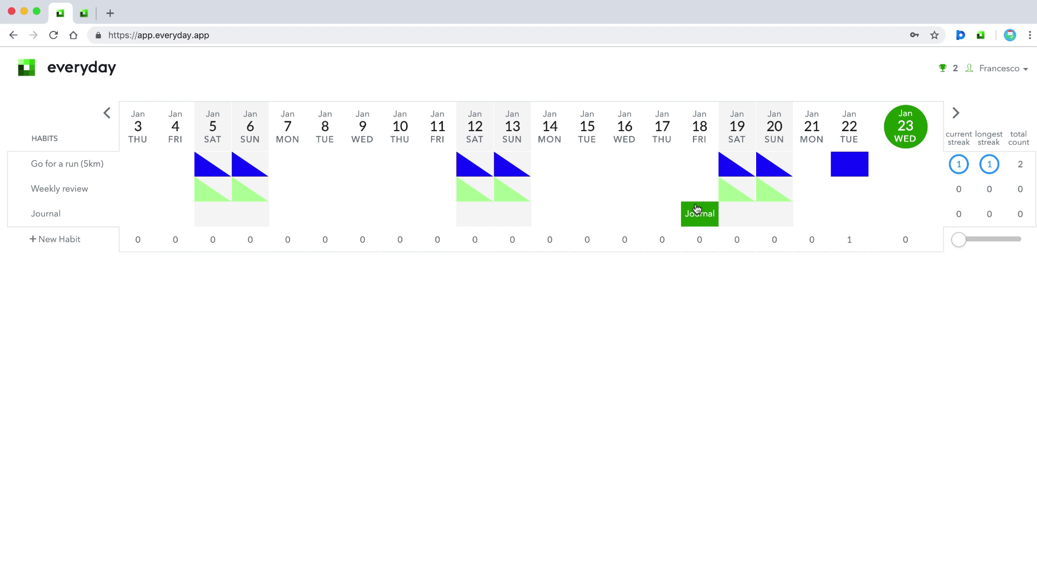
Mark Journal done for Jan 18, 19, 21 and 22, cycling Jan 18 through skip and back to done.
{"action": "left_click", "coordinate": [701, 218]}
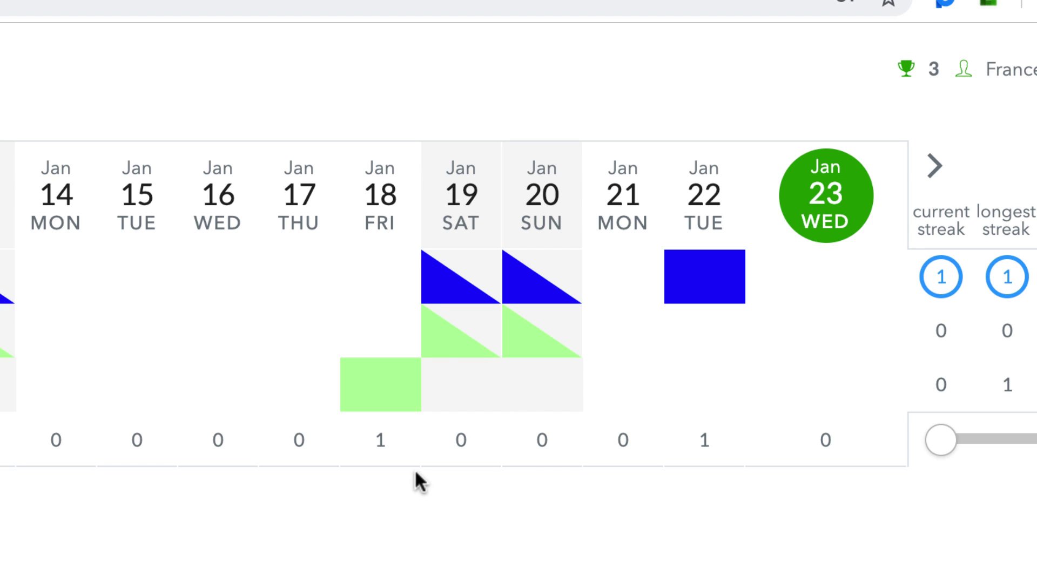
{"action": "left_click", "coordinate": [404, 394]}
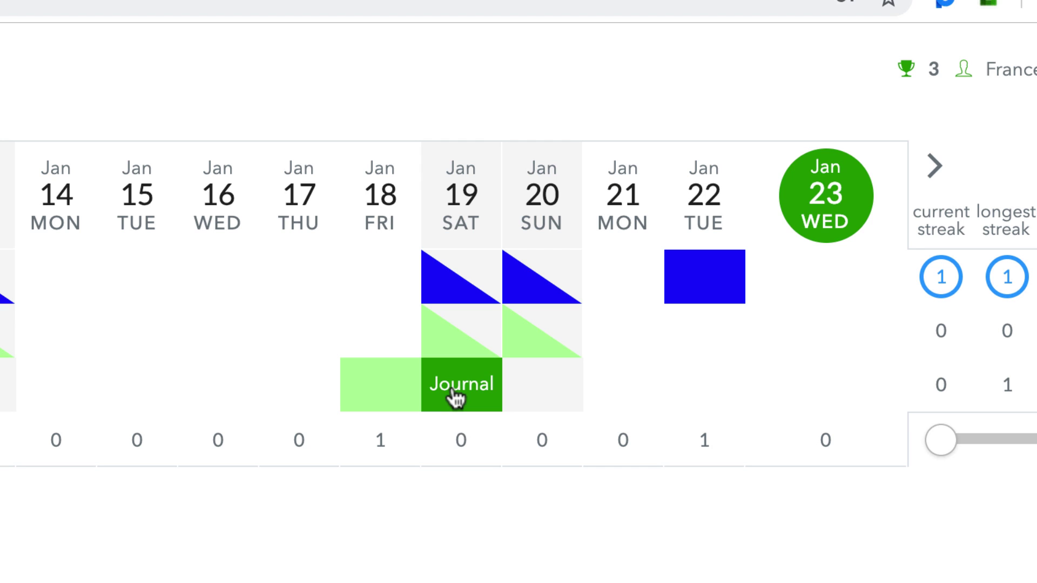
{"action": "left_click", "coordinate": [455, 397]}
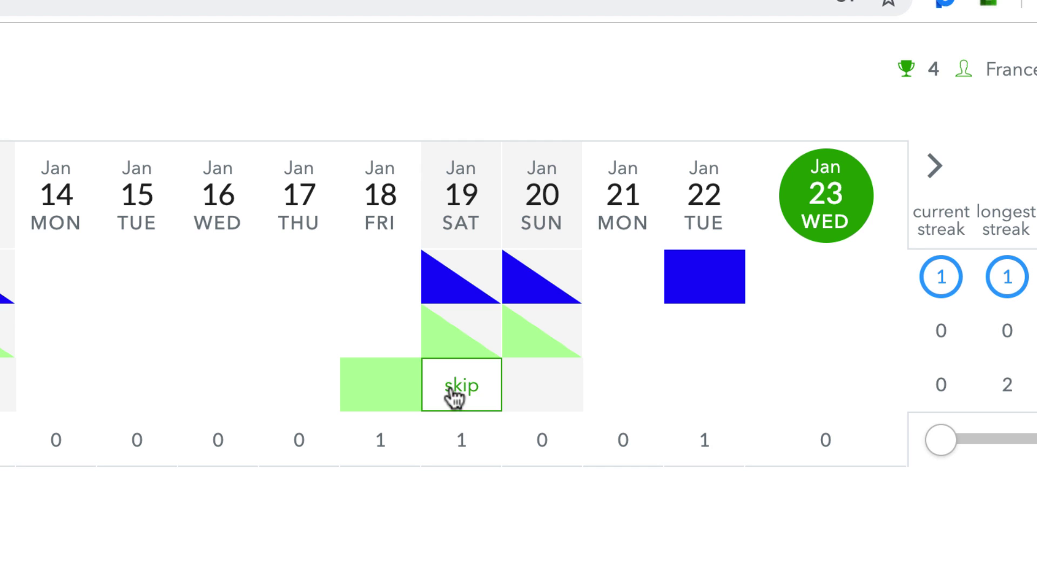
{"action": "left_click", "coordinate": [640, 404]}
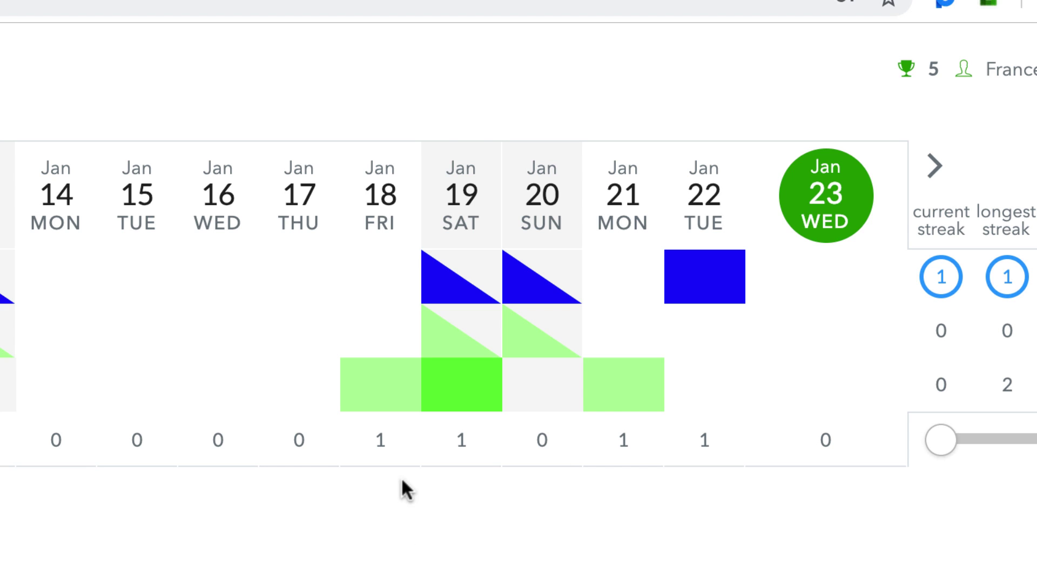
{"action": "left_click", "coordinate": [388, 397]}
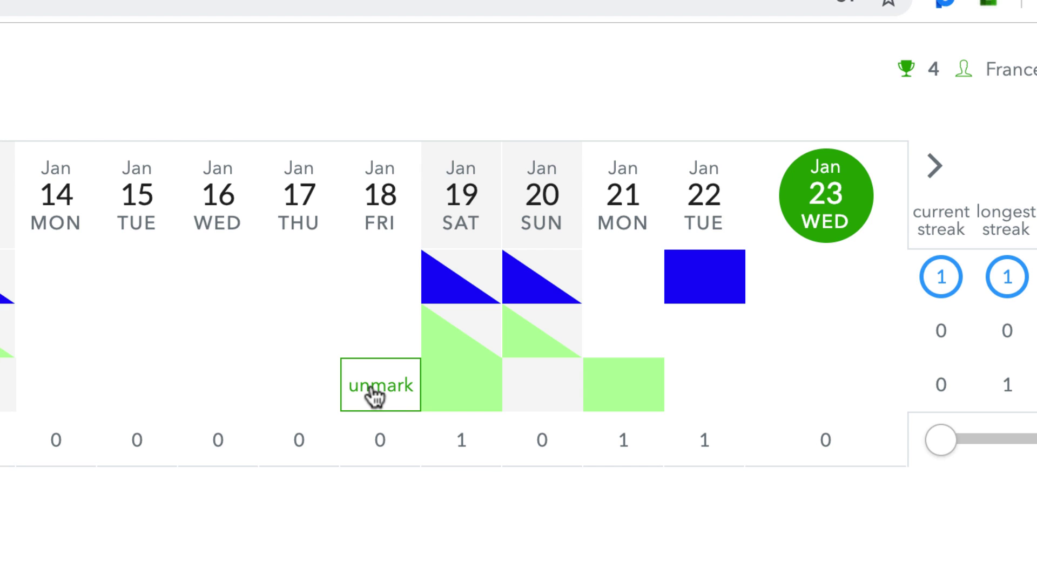
{"action": "left_click", "coordinate": [374, 397]}
{"action": "left_click", "coordinate": [387, 403]}
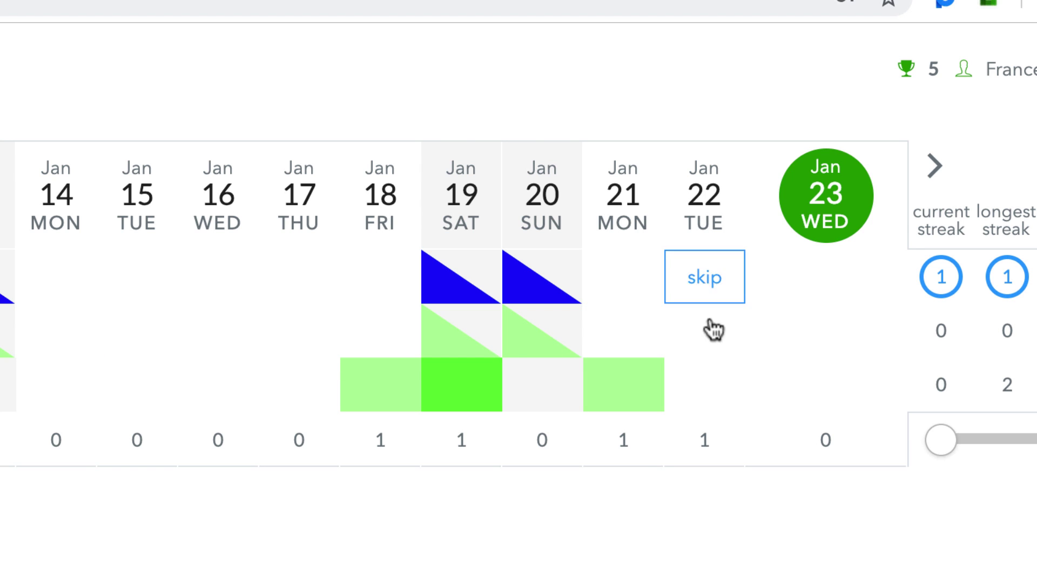
{"action": "left_click", "coordinate": [713, 400]}
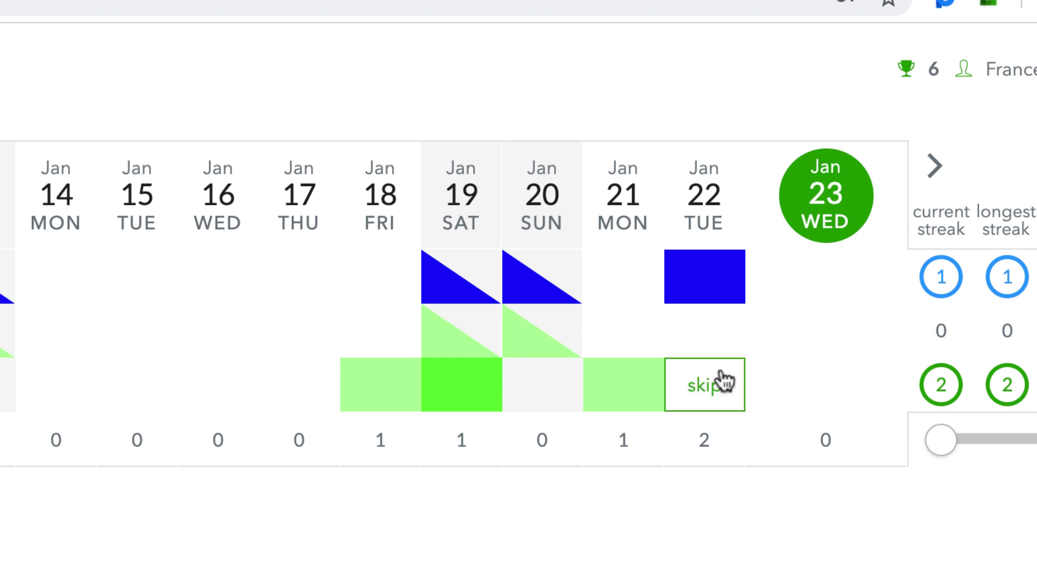
{"action": "left_click", "coordinate": [731, 281]}
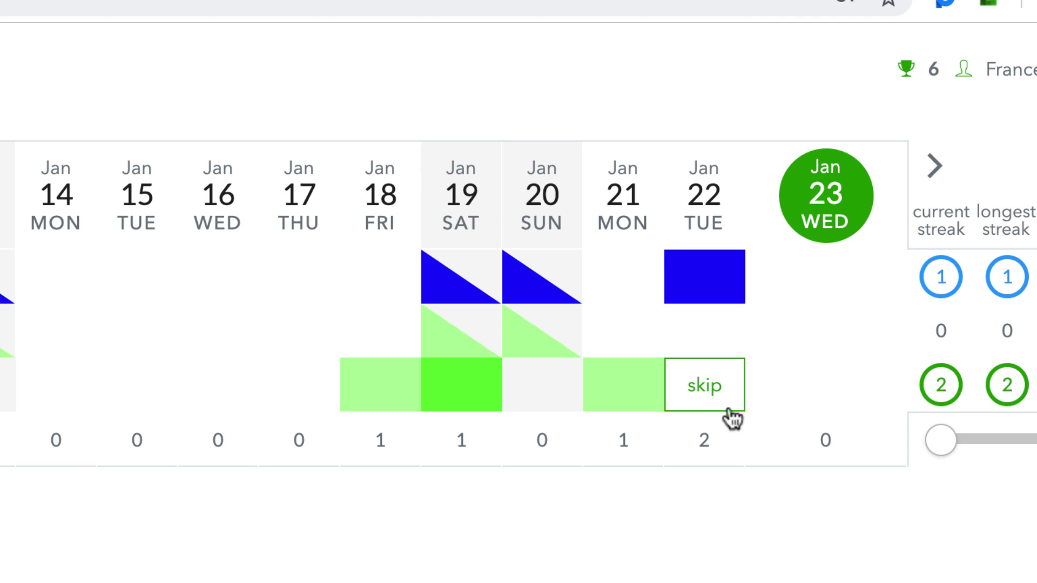
{"action": "double_click", "coordinate": [704, 439]}
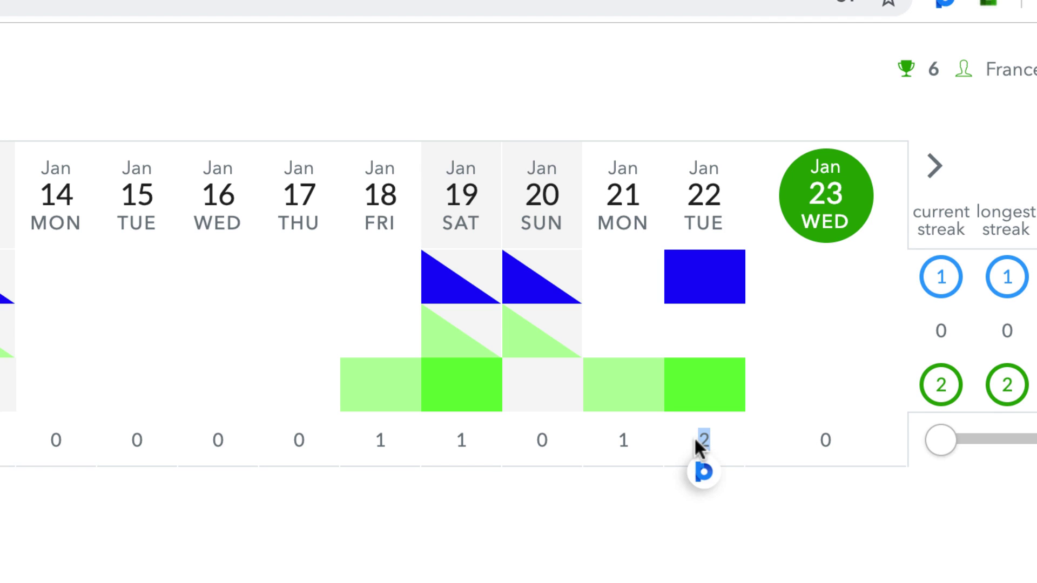
{"action": "left_click", "coordinate": [705, 492]}
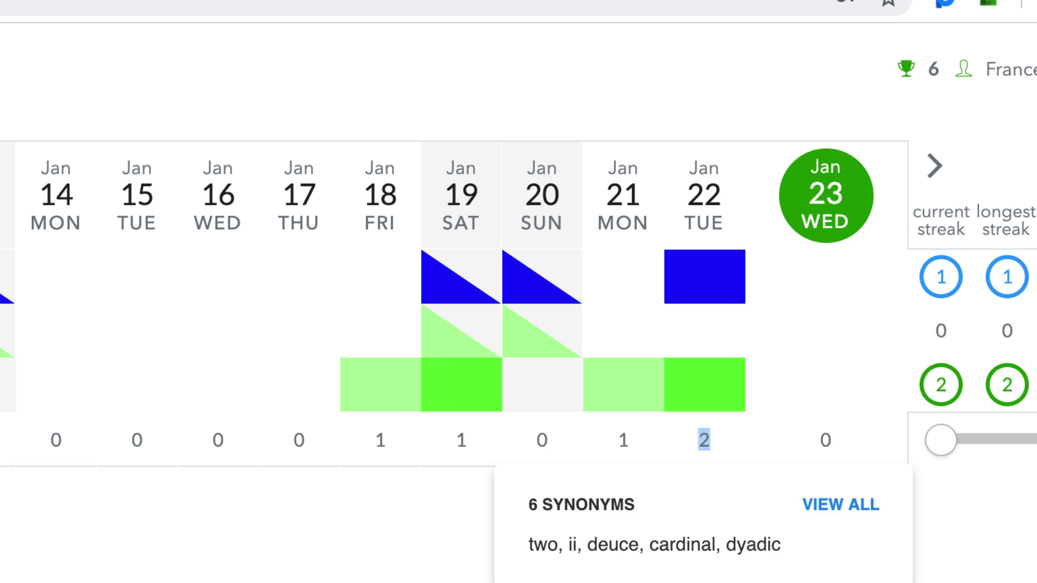
{"action": "left_click", "coordinate": [717, 515]}
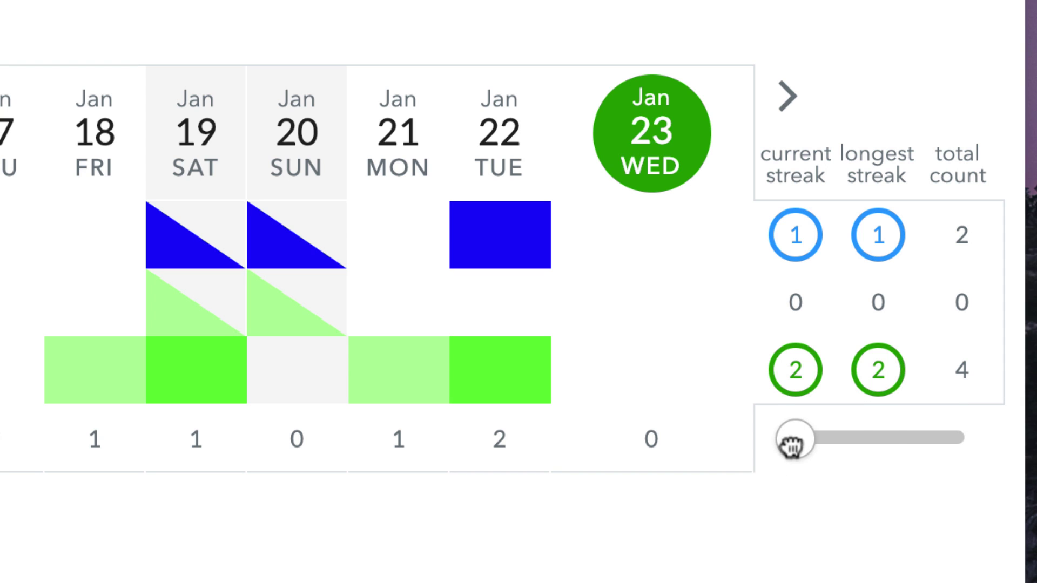
{"action": "left_click_drag", "start_coordinate": [791, 440], "coordinate": [859, 443]}
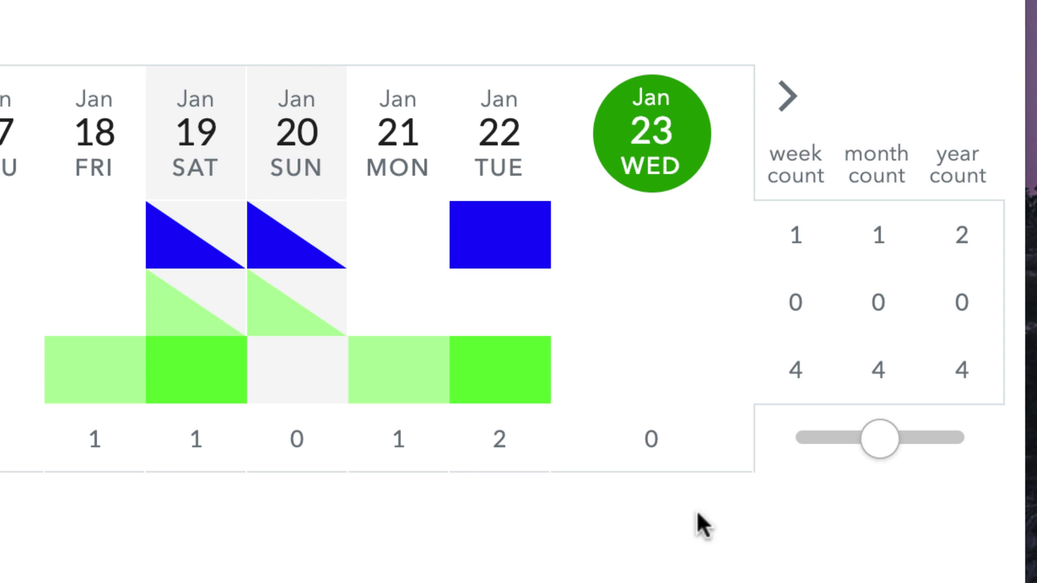
{"action": "left_click", "coordinate": [916, 439]}
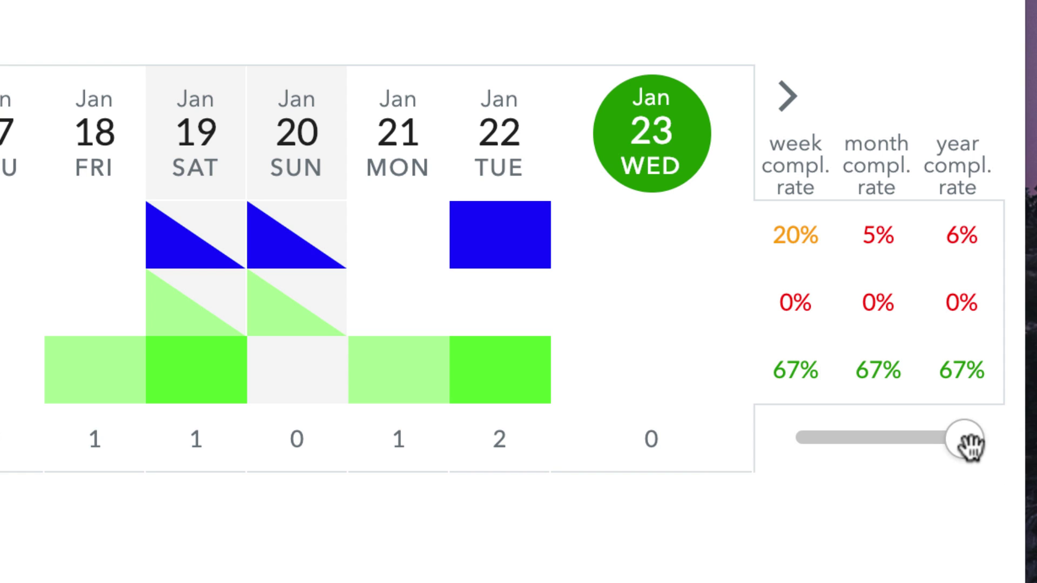
{"action": "left_click_drag", "start_coordinate": [967, 446], "coordinate": [792, 447]}
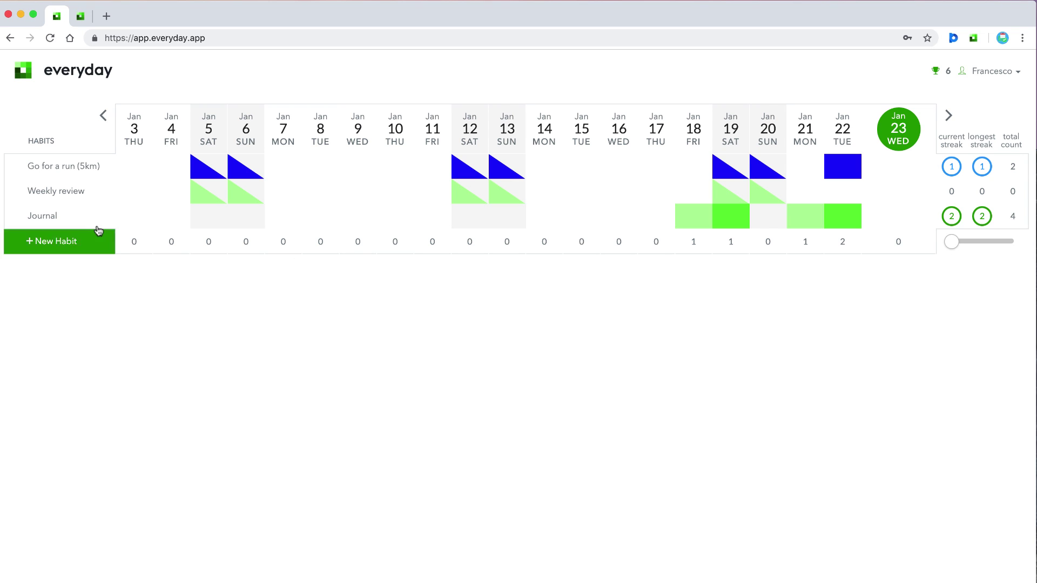
Open account Settings and scroll to Email Reminders, highlighting the Don't Skip Twice description.
{"action": "left_click", "coordinate": [994, 72]}
{"action": "left_click", "coordinate": [960, 95]}
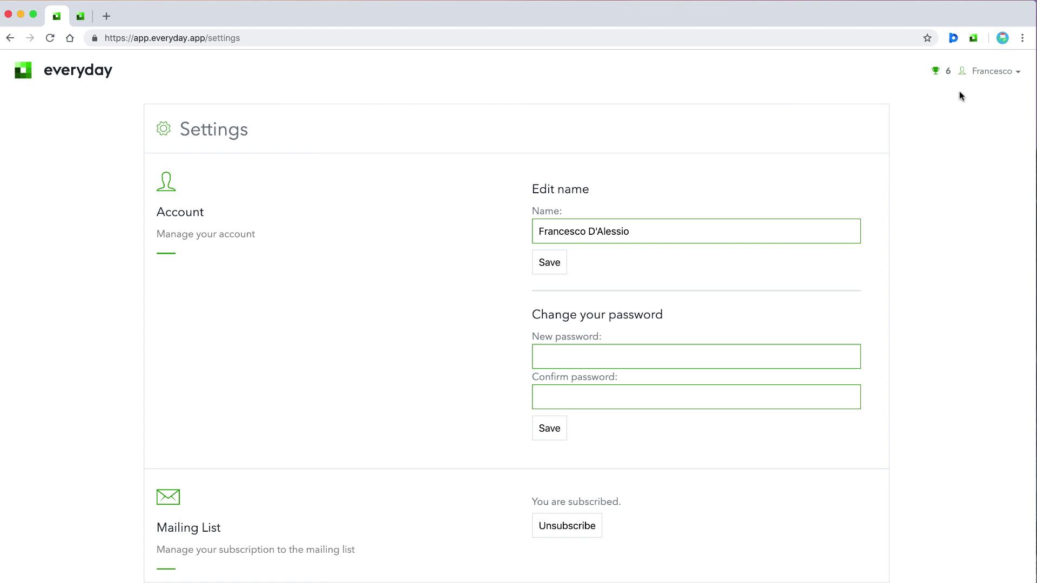
{"action": "scroll", "coordinate": [508, 287], "scroll_direction": "down", "scroll_amount": 10}
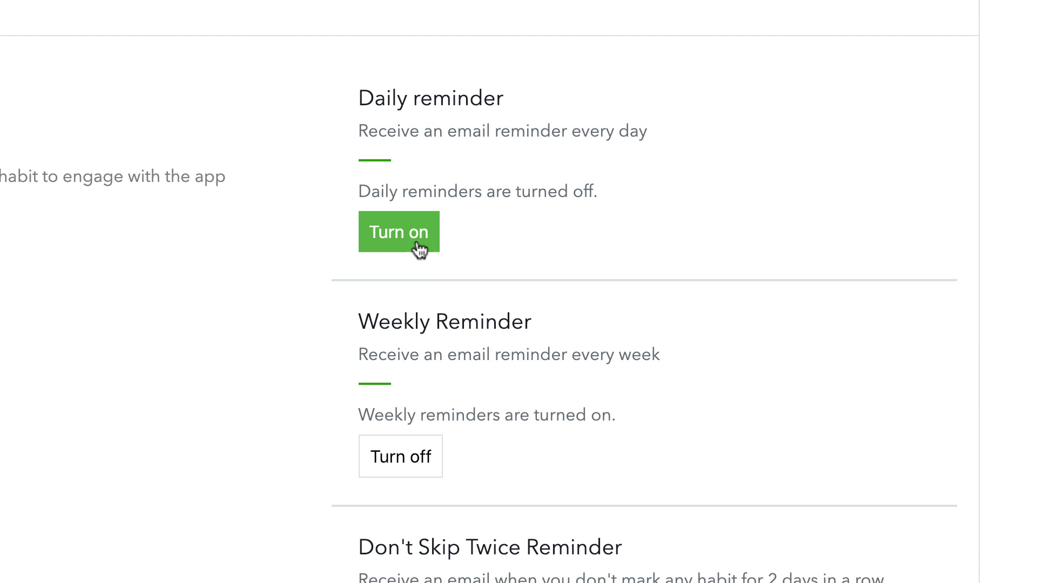
{"action": "scroll", "coordinate": [413, 302], "scroll_direction": "down", "scroll_amount": 3}
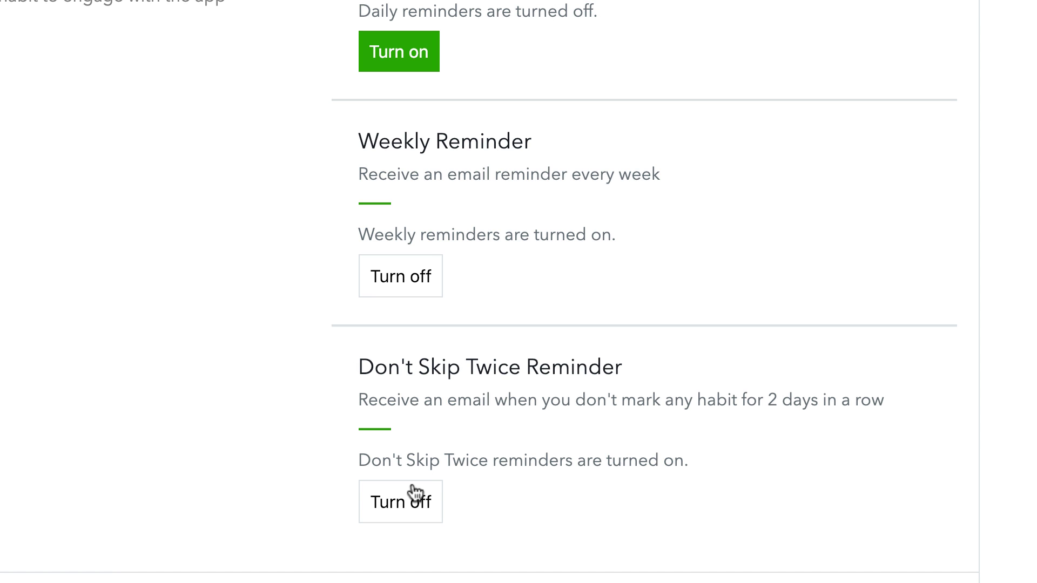
{"action": "left_click_drag", "start_coordinate": [360, 401], "coordinate": [821, 442]}
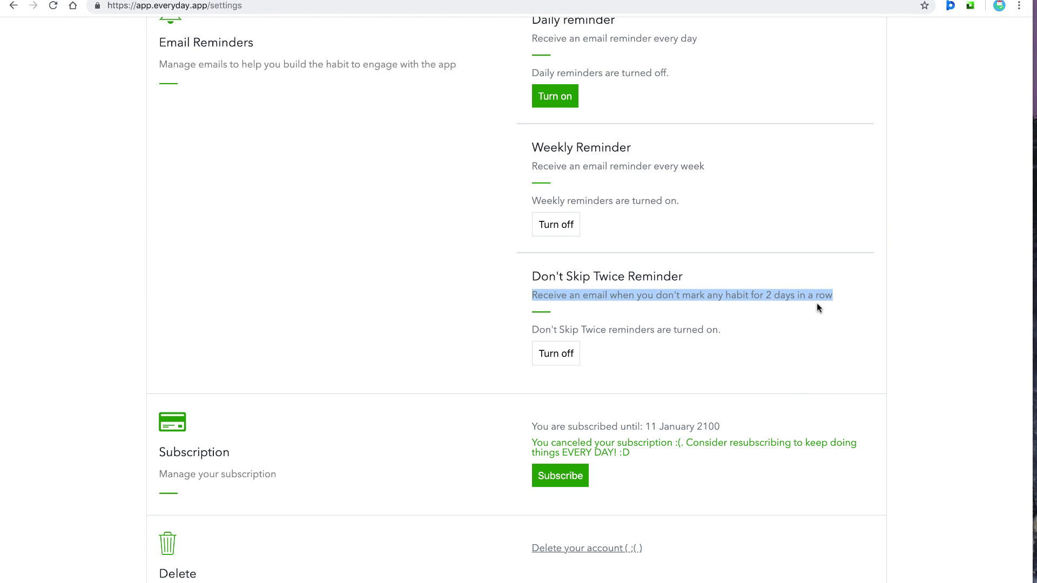
{"action": "left_click", "coordinate": [816, 303]}
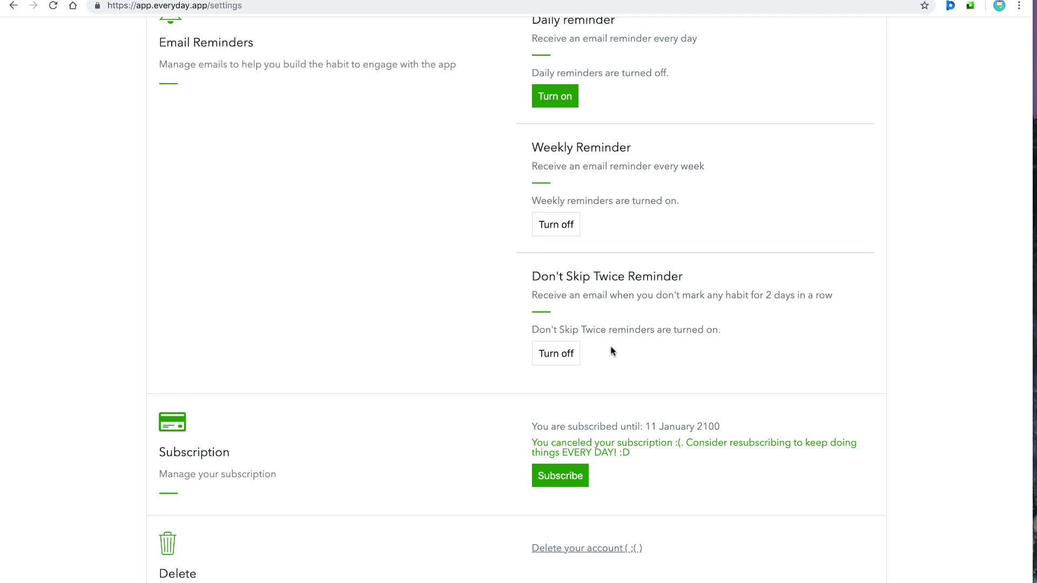
{"action": "scroll", "coordinate": [610, 346], "scroll_direction": "down", "scroll_amount": 1}
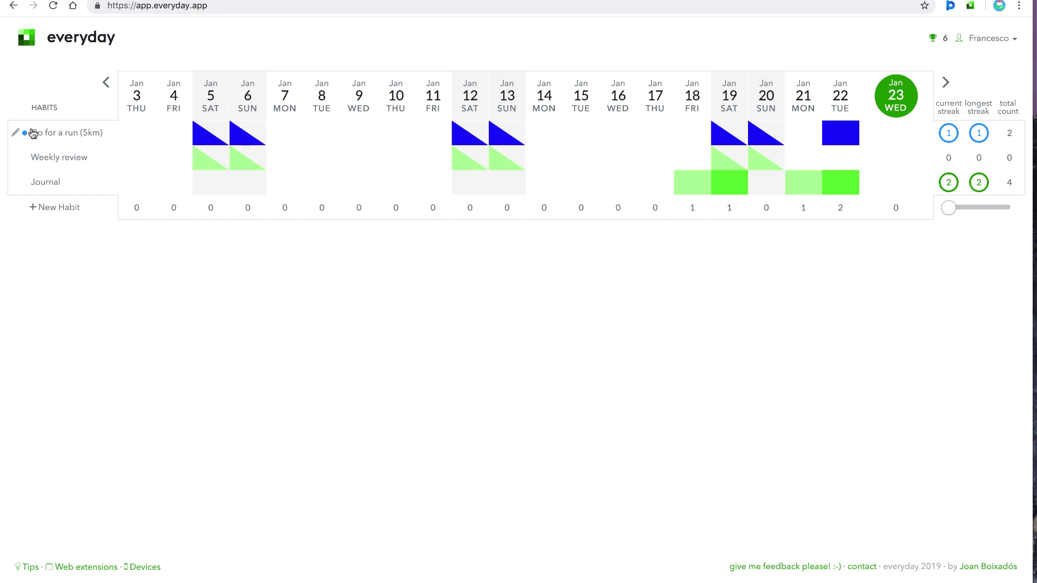
Return to the habit grid and dismiss Go for a run (5km)'s colour choices and edit form unchanged.
{"action": "key", "text": "super+bracketleft"}
{"action": "left_click", "coordinate": [24, 135]}
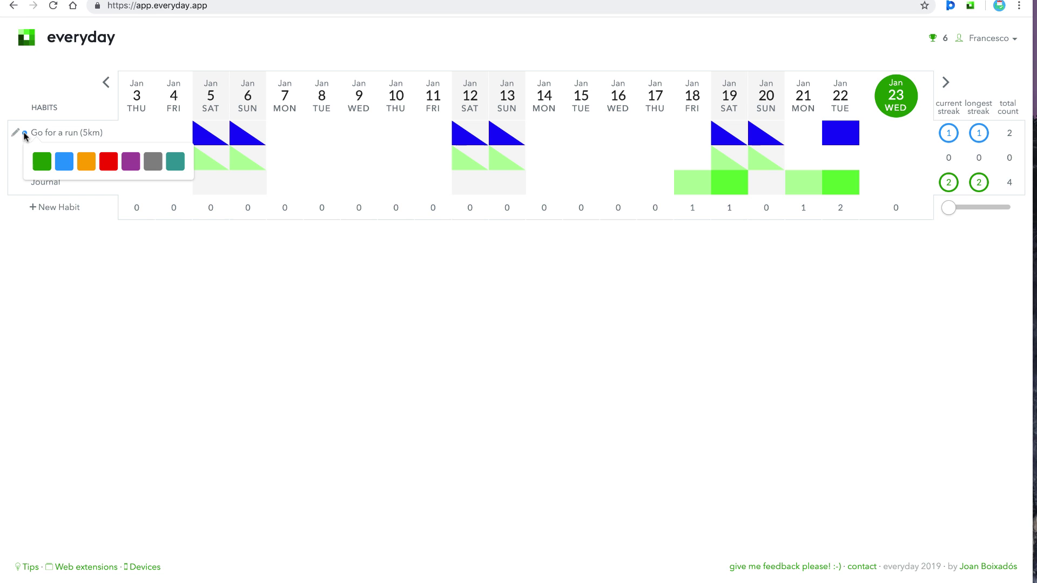
{"action": "left_click", "coordinate": [65, 162]}
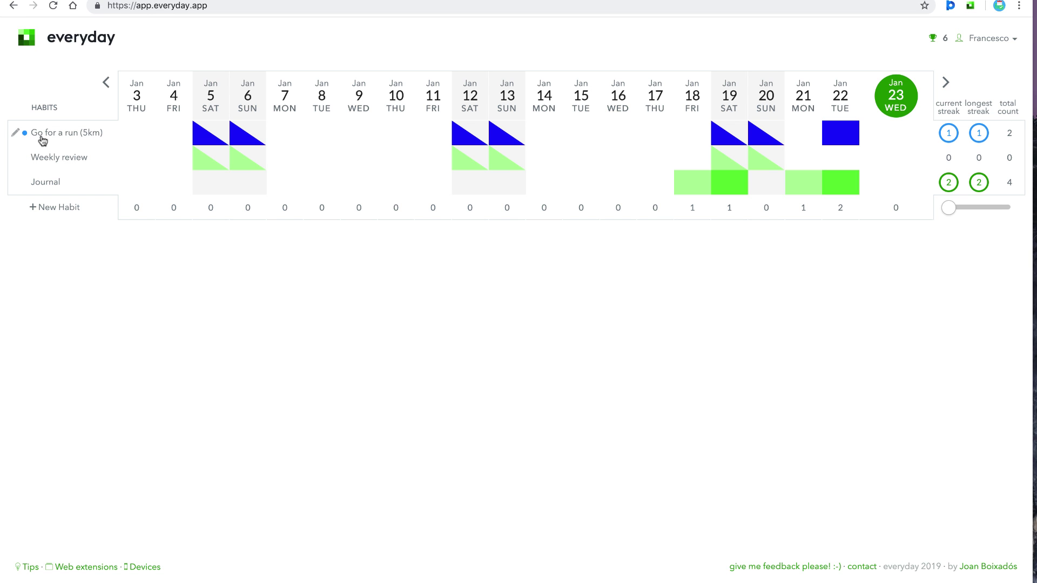
{"action": "left_click", "coordinate": [16, 133]}
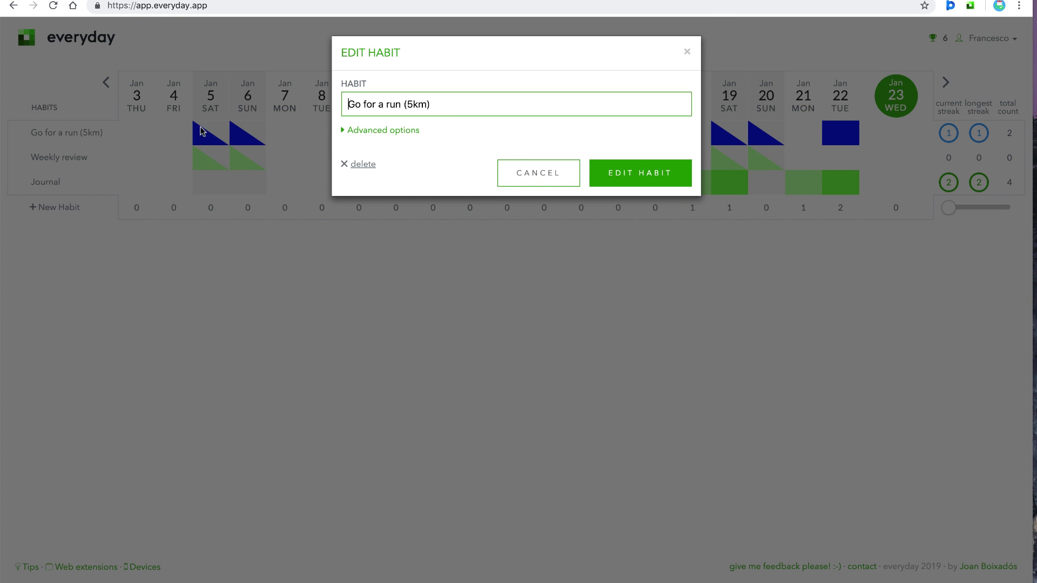
{"action": "left_click", "coordinate": [540, 173]}
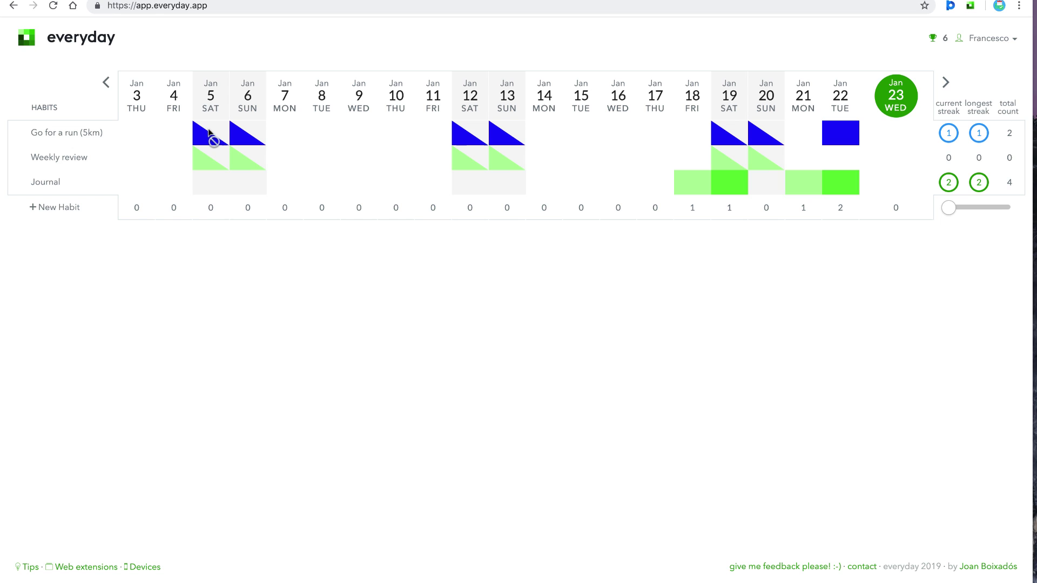
Browse back to late November, return to the weeks ending Jan 23, and check off Journal for Jan 23.
{"action": "left_click", "coordinate": [107, 83]}
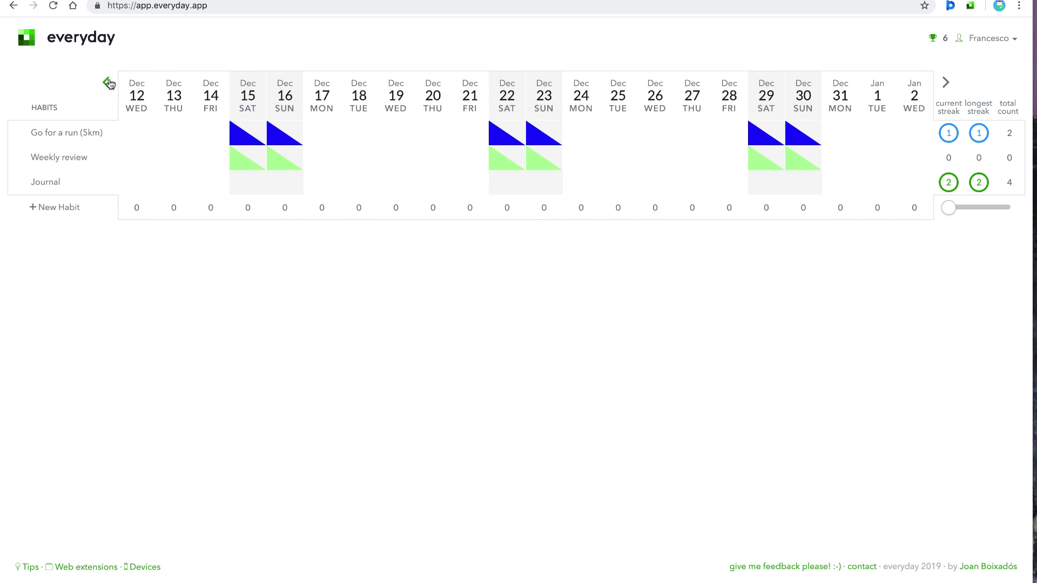
{"action": "left_click", "coordinate": [108, 83]}
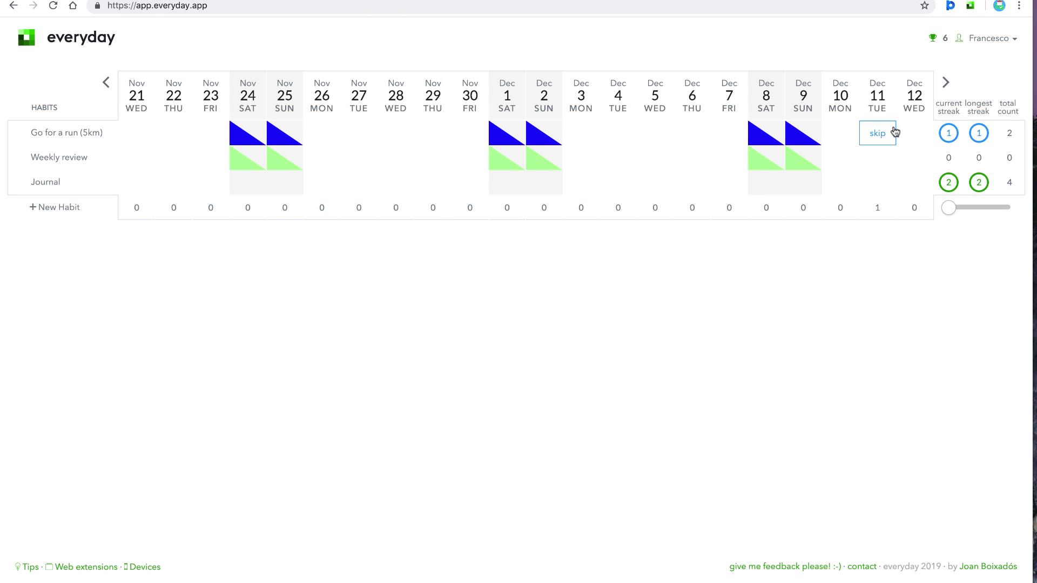
{"action": "left_click", "coordinate": [946, 84]}
{"action": "left_click", "coordinate": [946, 83]}
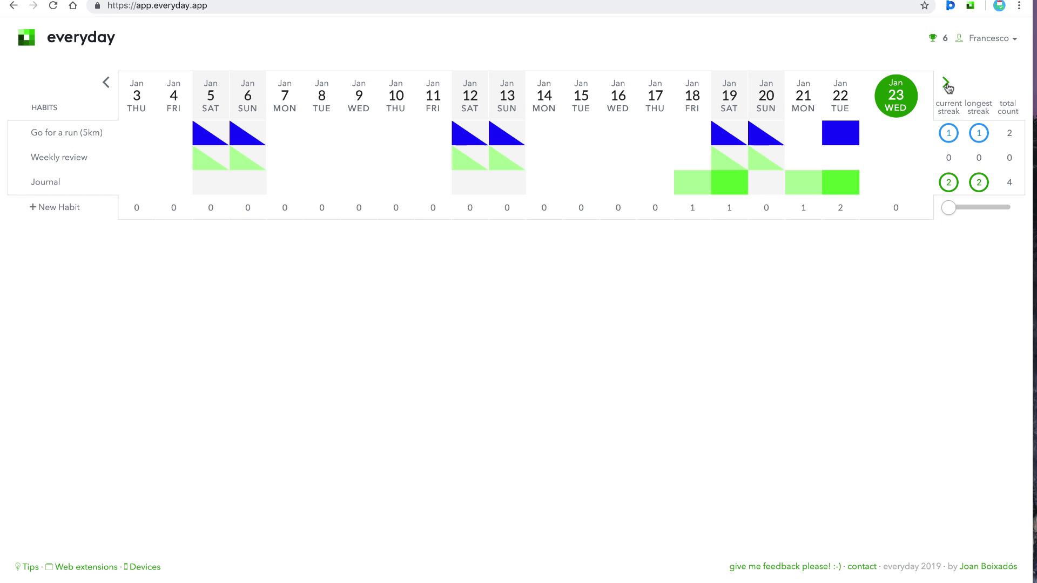
{"action": "left_click", "coordinate": [897, 184]}
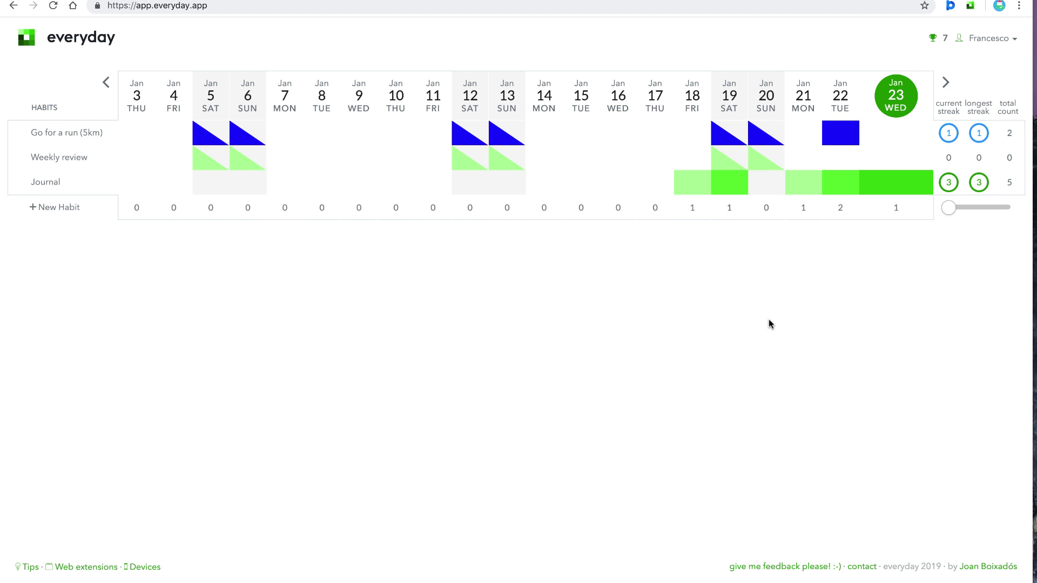
{"action": "left_click", "coordinate": [1002, 48]}
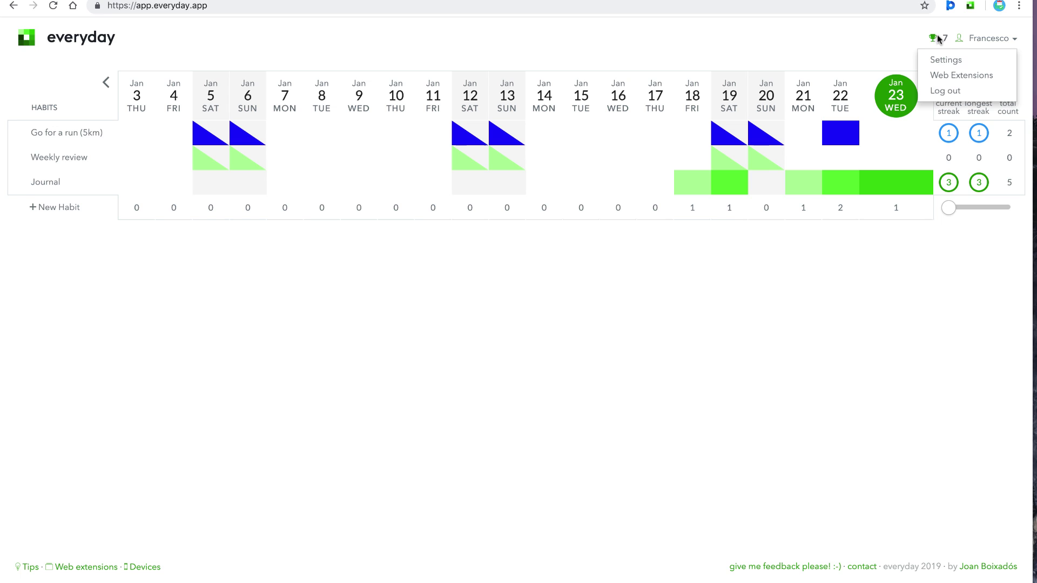
{"action": "left_click", "coordinate": [819, 62]}
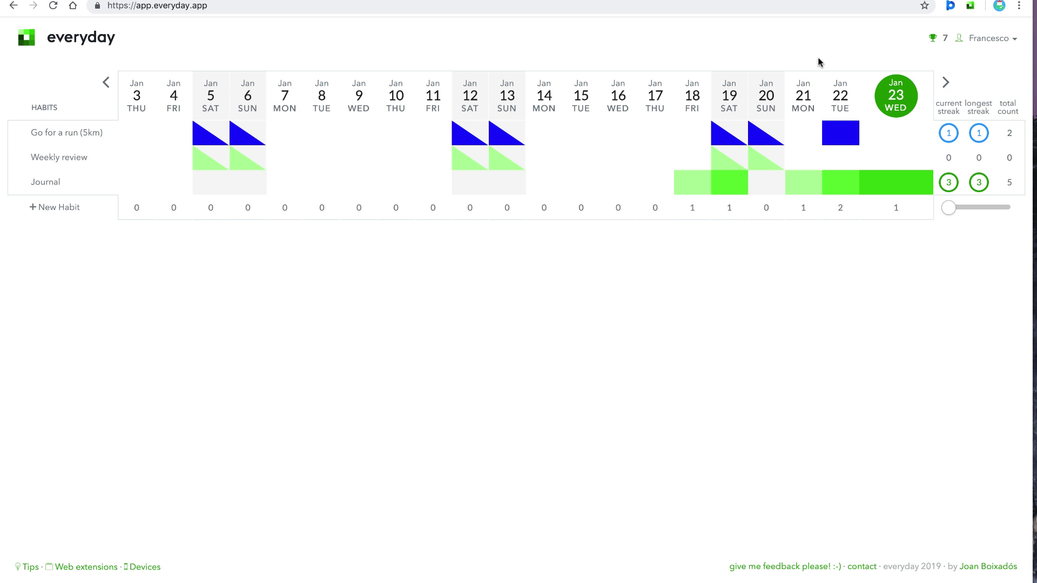